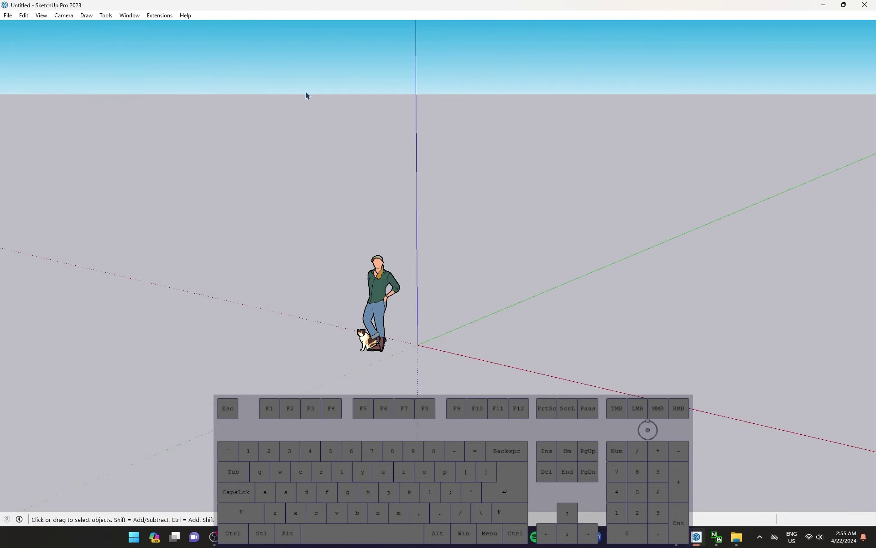
- Show the large tool set toolbar and dock it vertically beside the drawing area
right_click(231, 16)
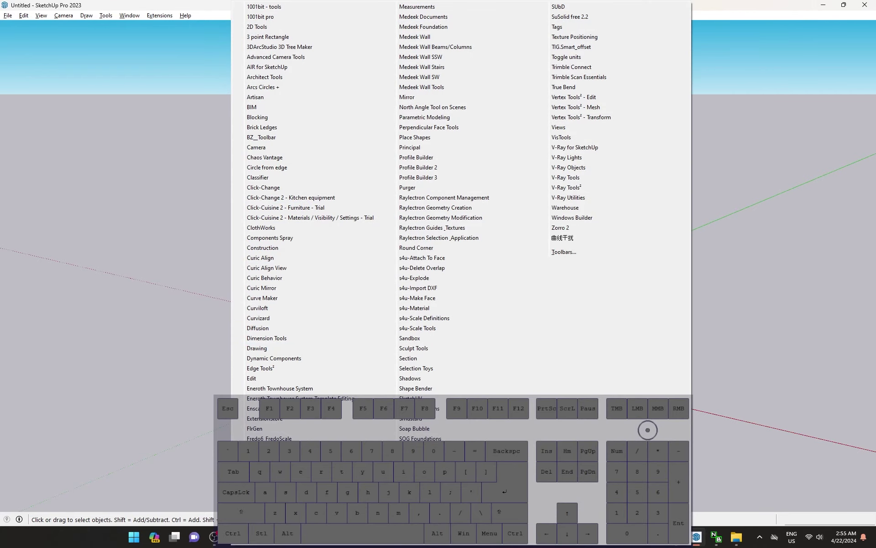
left_click(265, 509)
left_click_drag(231, 138, 5, 28)
- Show the Default Tray and collapse its expanded Materials, Tags and Scenes sections
left_click(130, 16)
mouse_move(155, 26)
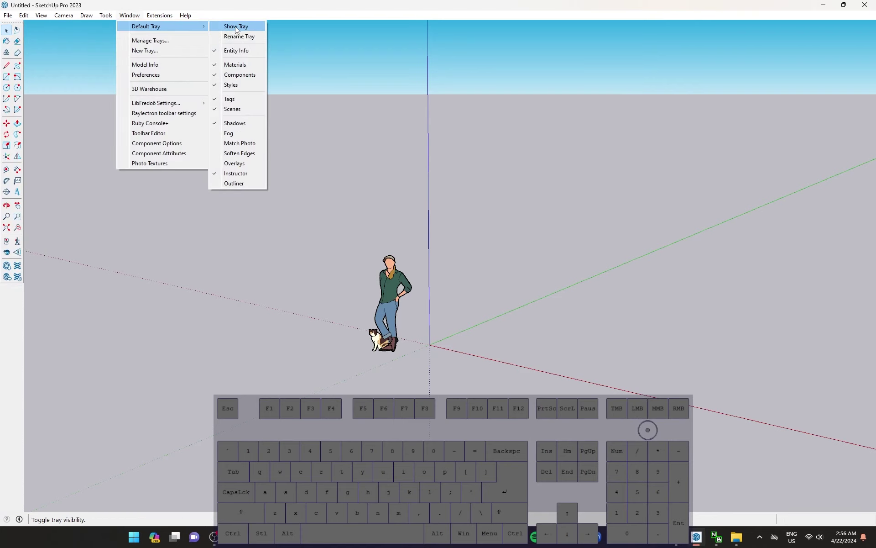
left_click(236, 27)
left_click(743, 49)
left_click(742, 78)
left_click(744, 99)
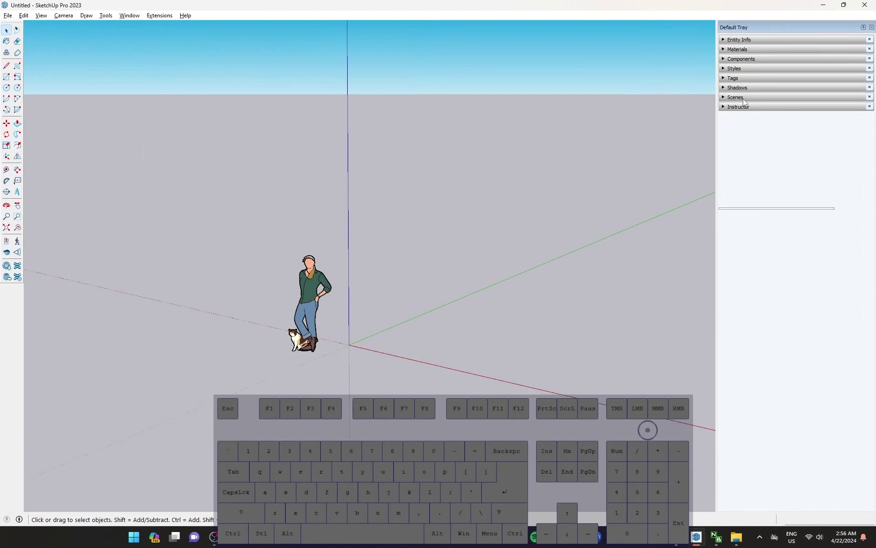
- Look through the tray's Entity Info, Components, Styles, Tags and Instructor sections, leaving each one collapsed
left_click(739, 40)
left_click(744, 41)
left_click(741, 58)
left_click(741, 59)
left_click(740, 68)
left_click(740, 68)
left_click(740, 78)
left_click(740, 78)
left_click(739, 107)
left_click(739, 107)
left_click(160, 15)
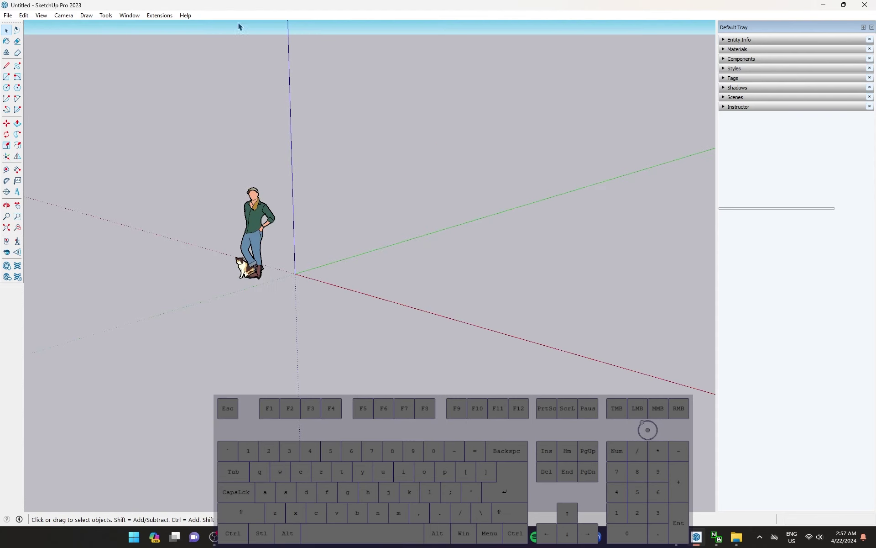
- Show the Enscape toolbar and dock it vertically below the large tool set
right_click(238, 17)
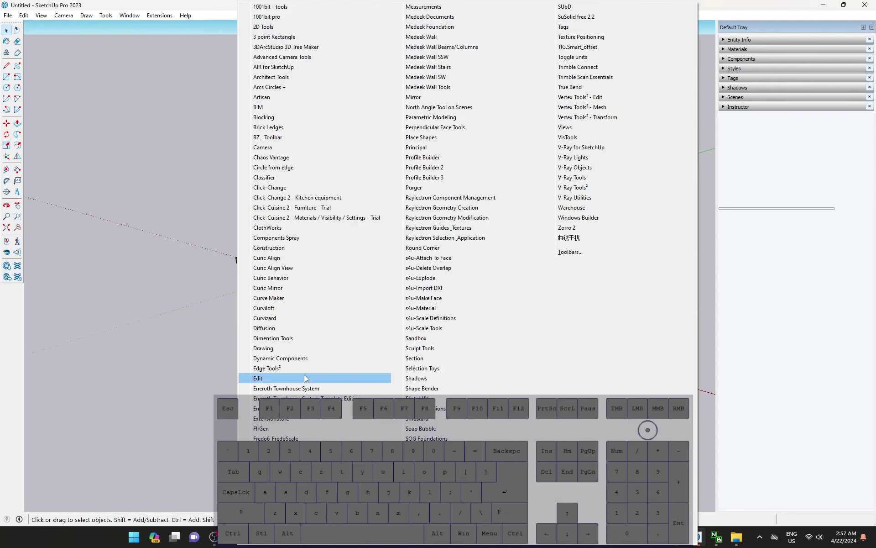
left_click(297, 409)
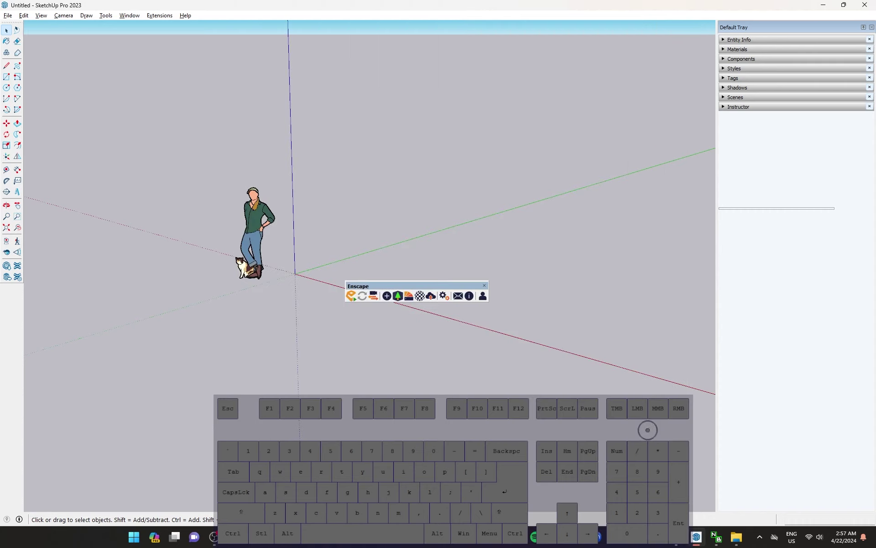
left_click_drag(377, 285, 19, 278)
- Show the V-Ray for SketchUp toolbar and dock it horizontally above the drawing area
right_click(272, 19)
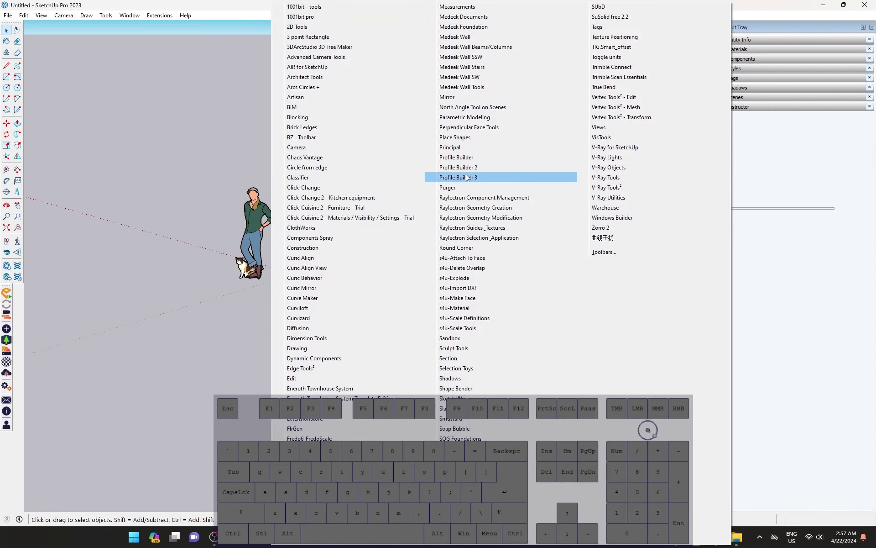
left_click(643, 150)
left_click_drag(106, 199, 34, 26)
- Enable the V-Ray Lights, V-Ray Objects, V-Ray Tools and V-Ray Utilities toolbars
right_click(215, 27)
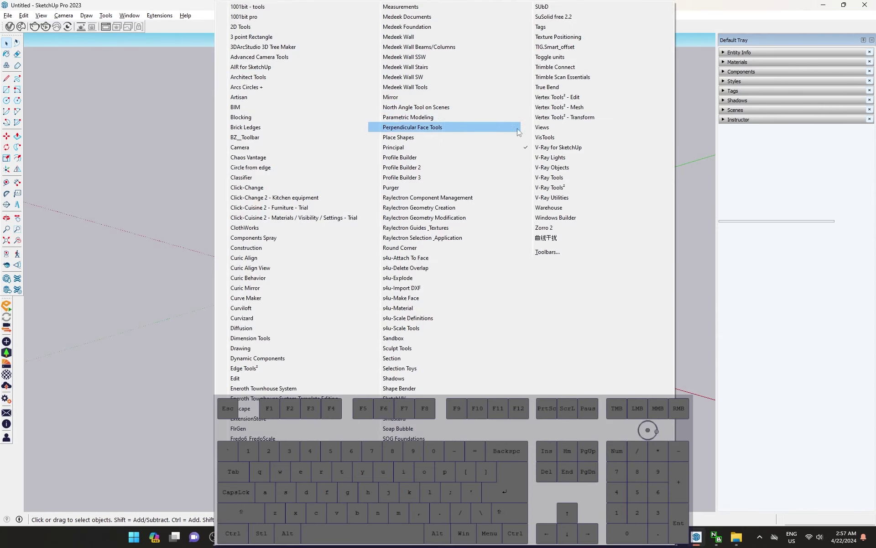
left_click(548, 252)
left_click_drag(501, 246, 500, 299)
left_click(360, 245)
left_click(360, 253)
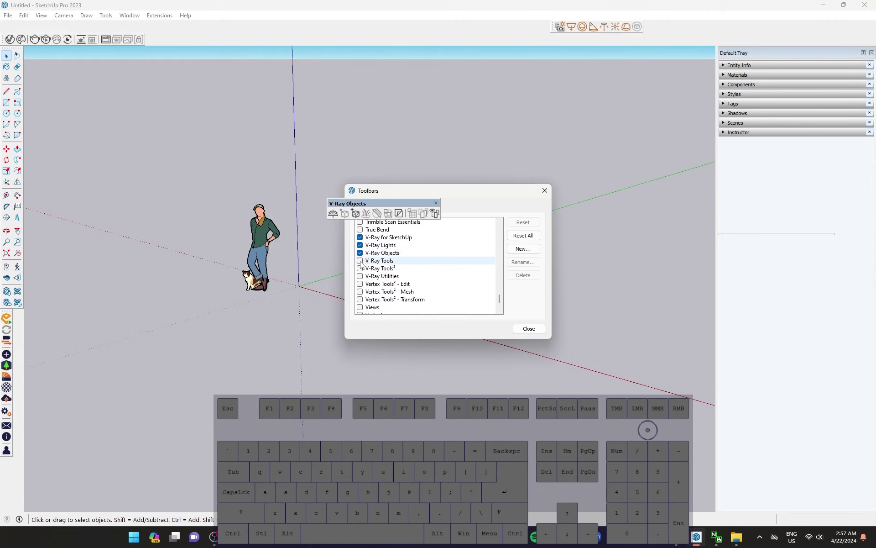
left_click(361, 261)
left_click(360, 268)
left_click(361, 276)
left_click(344, 62)
left_click(544, 191)
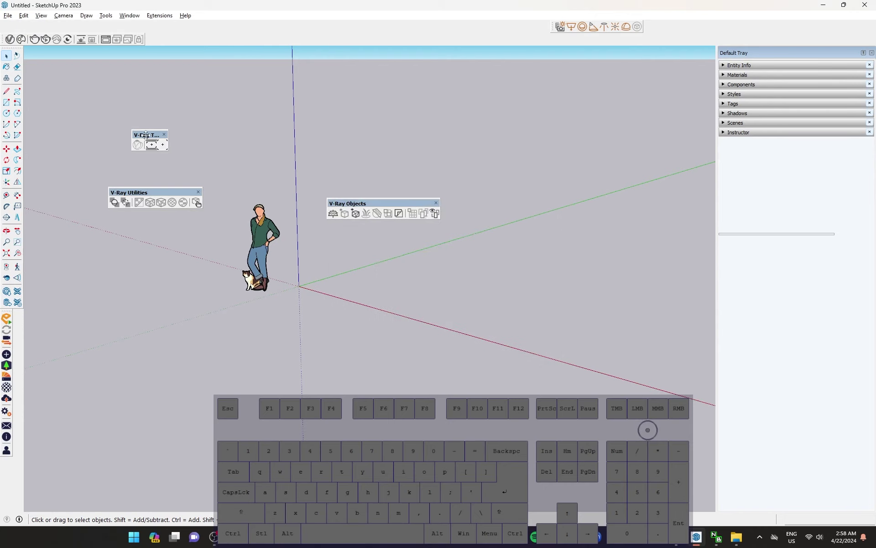
- Dock the V-Ray Utilities, Lights, Objects and Tools toolbars in one row beside the main V-Ray toolbar
left_click_drag(147, 134, 299, 127)
left_click_drag(146, 188, 173, 34)
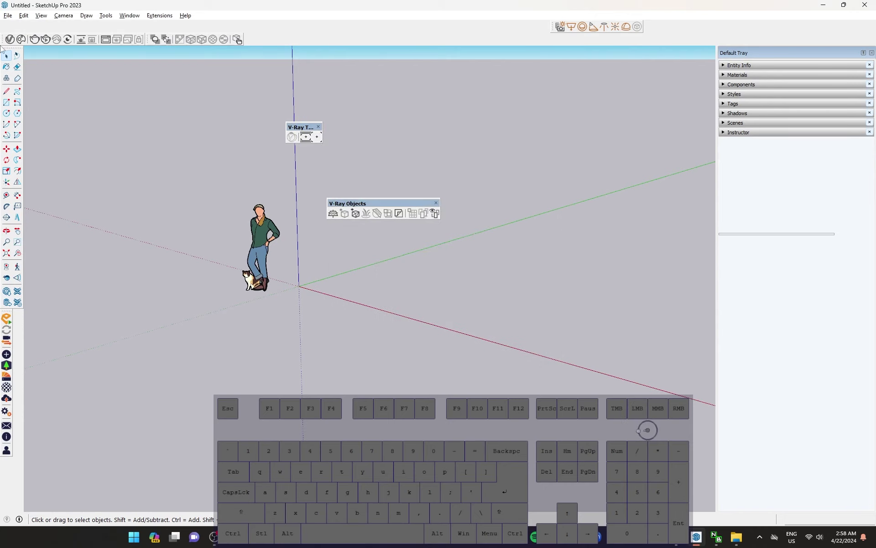
left_click_drag(553, 26, 424, 30)
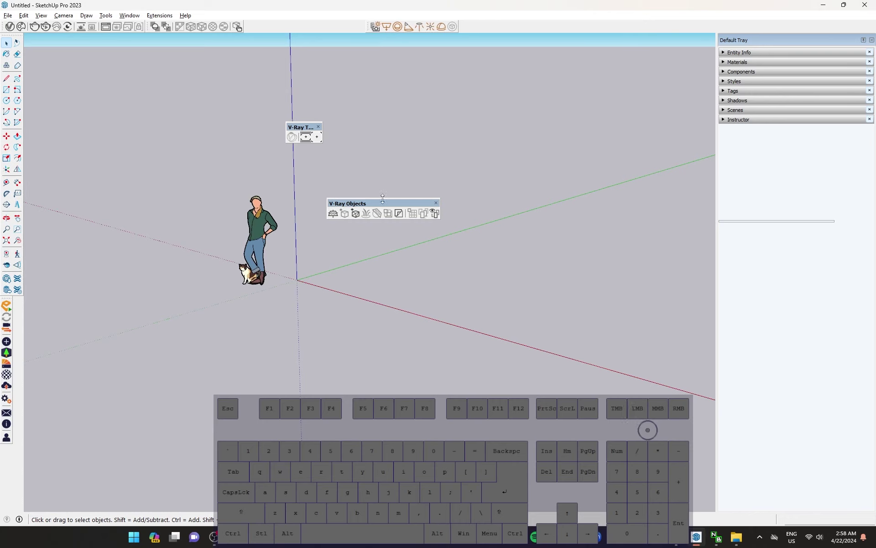
left_click_drag(371, 203, 293, 23)
left_click_drag(294, 123, 459, 24)
- Draw a 3.00 by 0.60 m rectangle on the ground from the origin, with its long side along the red axis
middle_click_drag(332, 184, 320, 214)
key("r")
left_click(226, 198)
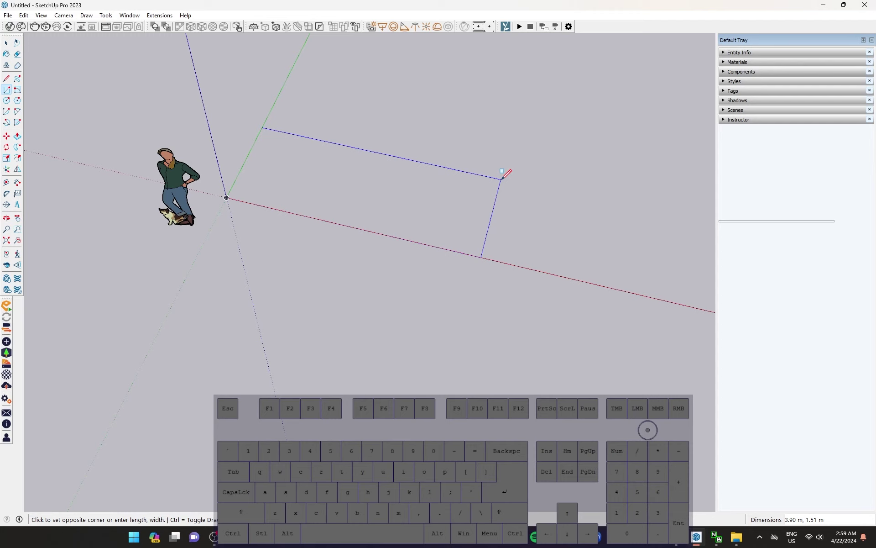
type("3.0")
type("60m")
key("Return")
scroll(319, 190, "up", 5)
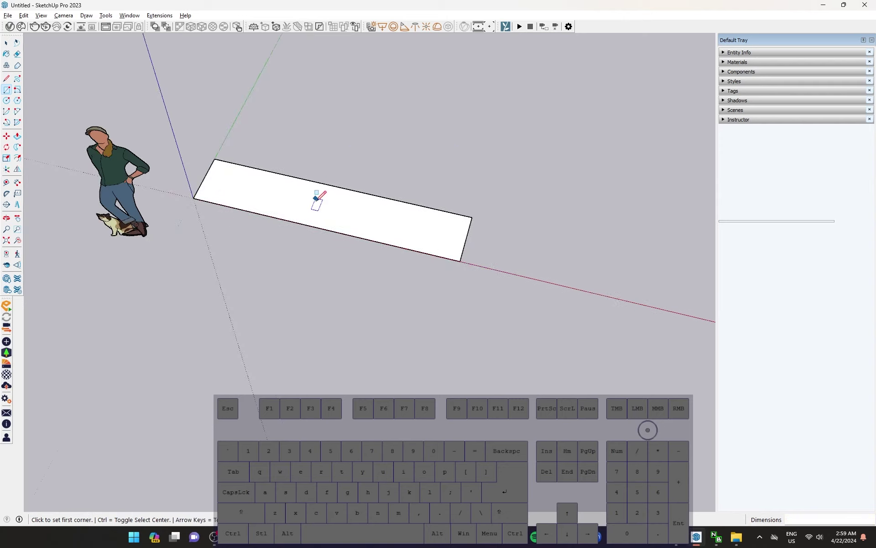
middle_click_drag(383, 231, 262, 140)
key("space")
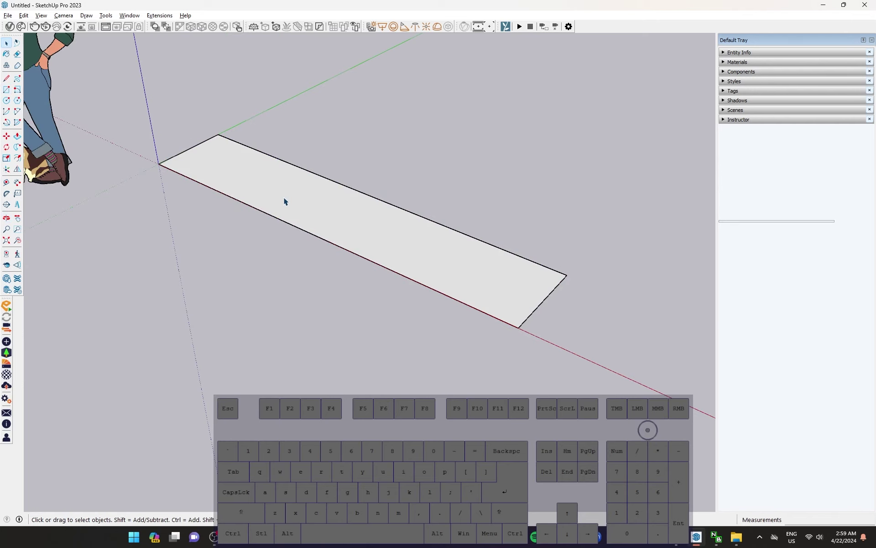
- Measure the rectangle's width and length with the Tape Measure tool
key("t")
left_click(288, 222)
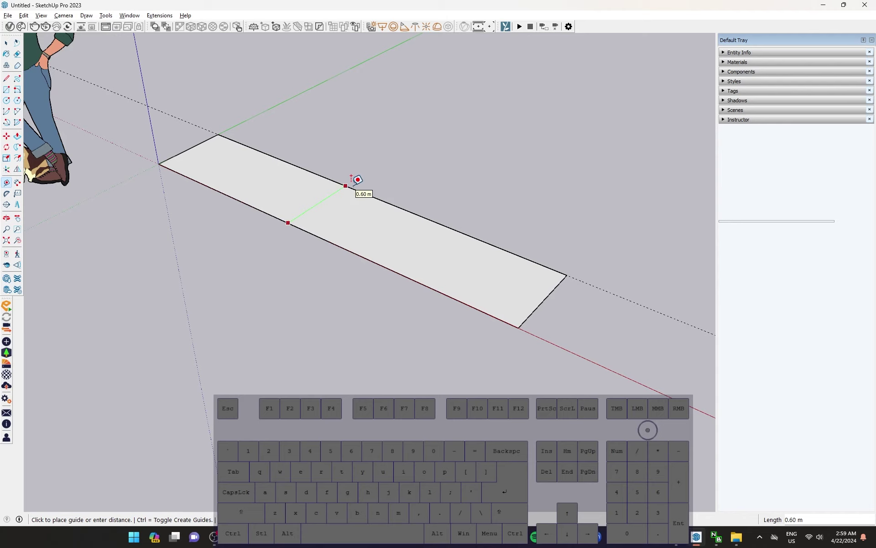
key("Escape")
left_click(189, 149)
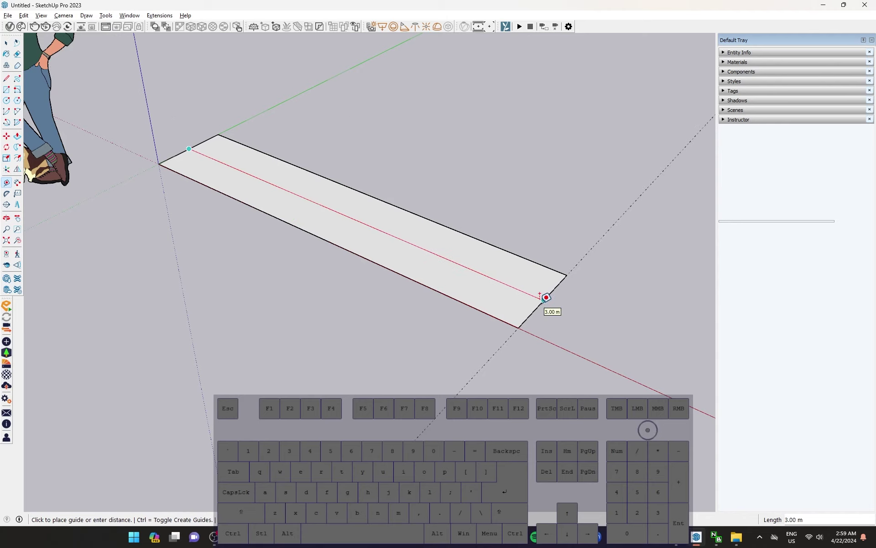
key("Escape")
key("space")
scroll(453, 272, "down", 3)
middle_click_drag(425, 256, 413, 262, "shift")
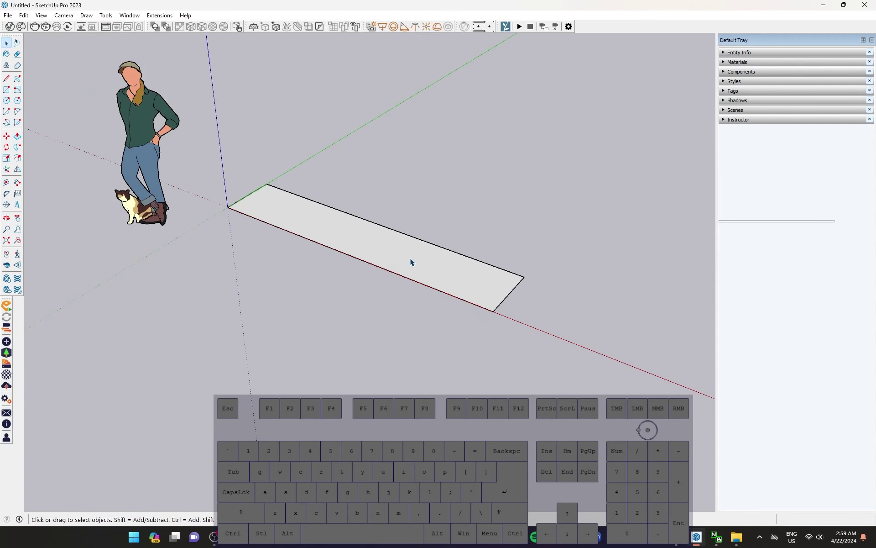
- Group the rectangle's face together with its edges
double_click(413, 262)
right_click(360, 239)
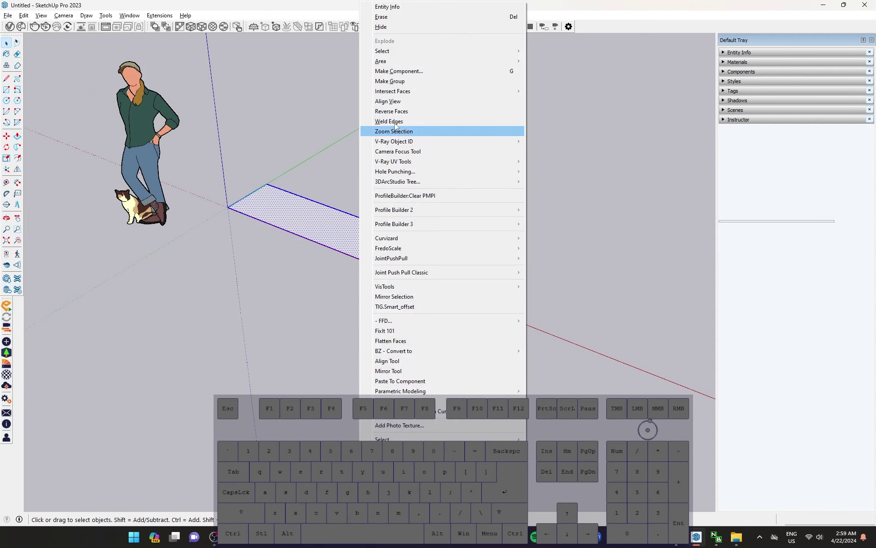
left_click(401, 82)
left_click(401, 187)
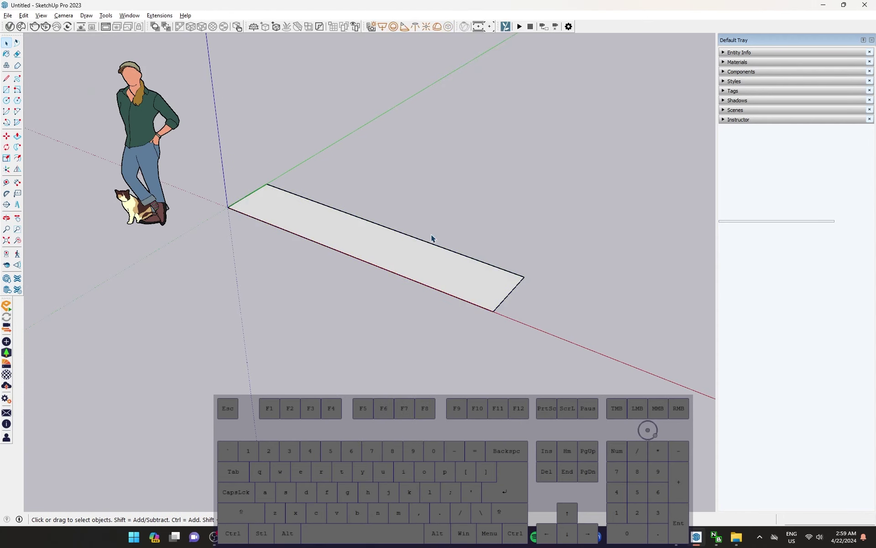
scroll(483, 263, "up", 1)
double_click(451, 279)
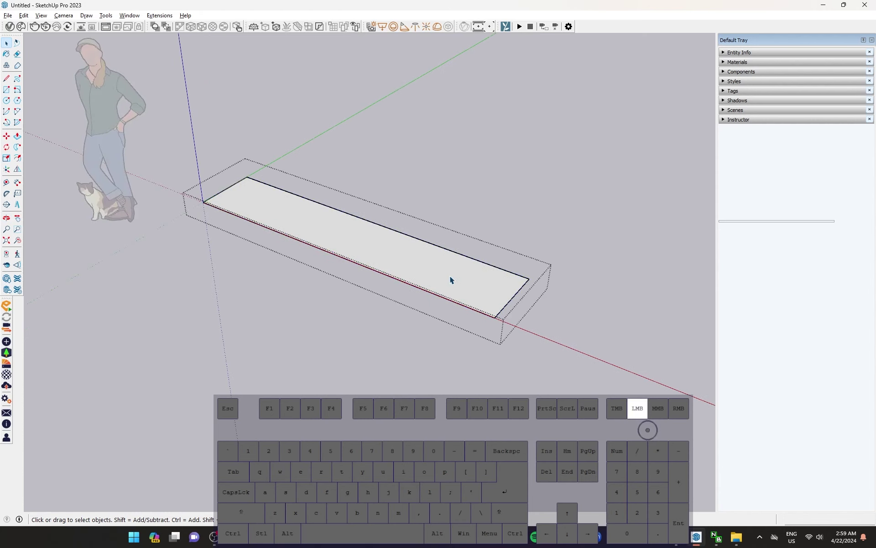
key("p")
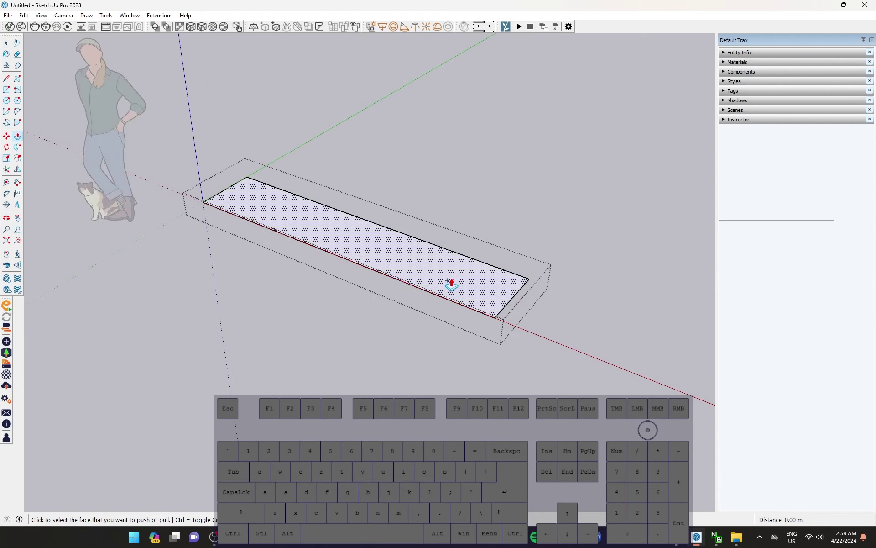
left_click(448, 280)
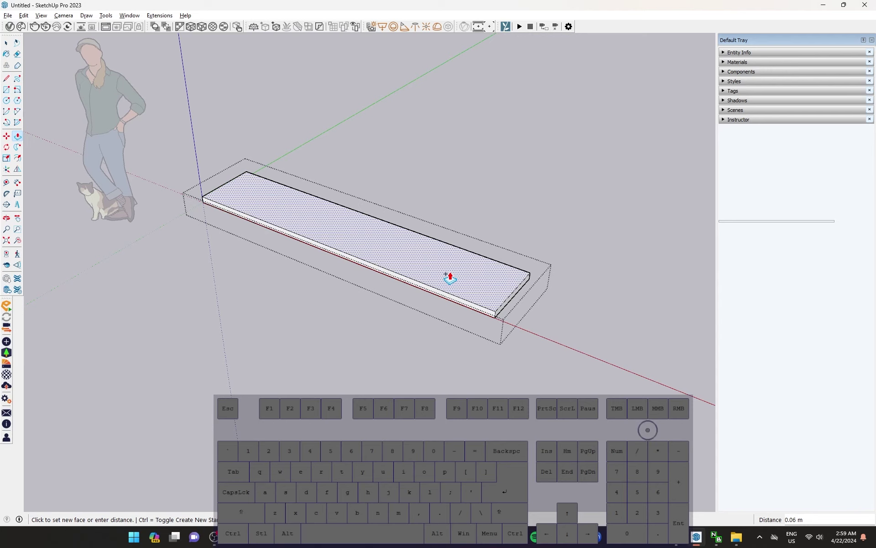
key("Escape")
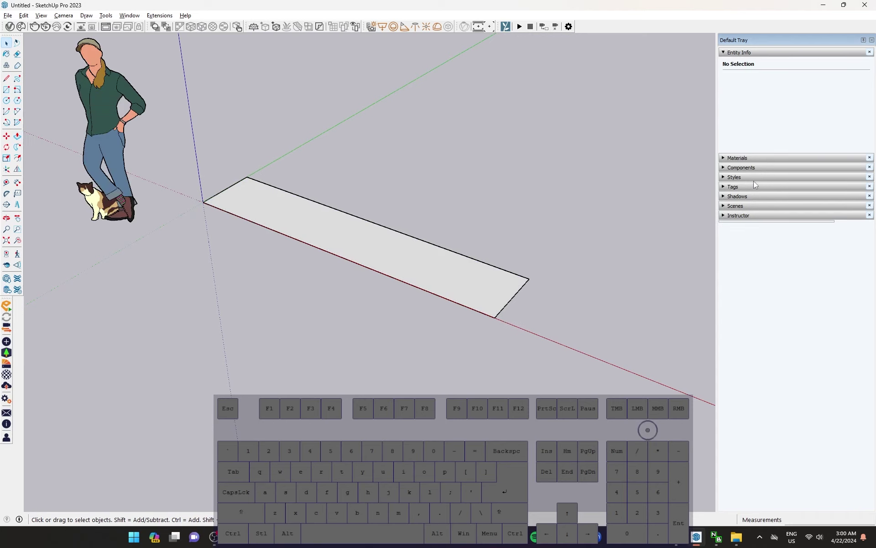
- Add a tag named "01 bedroom closet base"
left_click(725, 187)
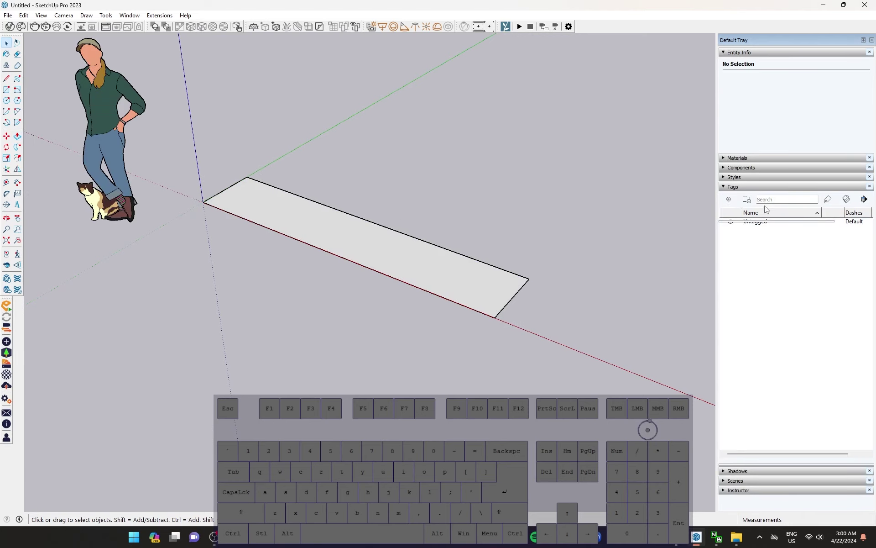
right_click(759, 253)
left_click(766, 259)
type("01 bedroom closet base")
key("Return")
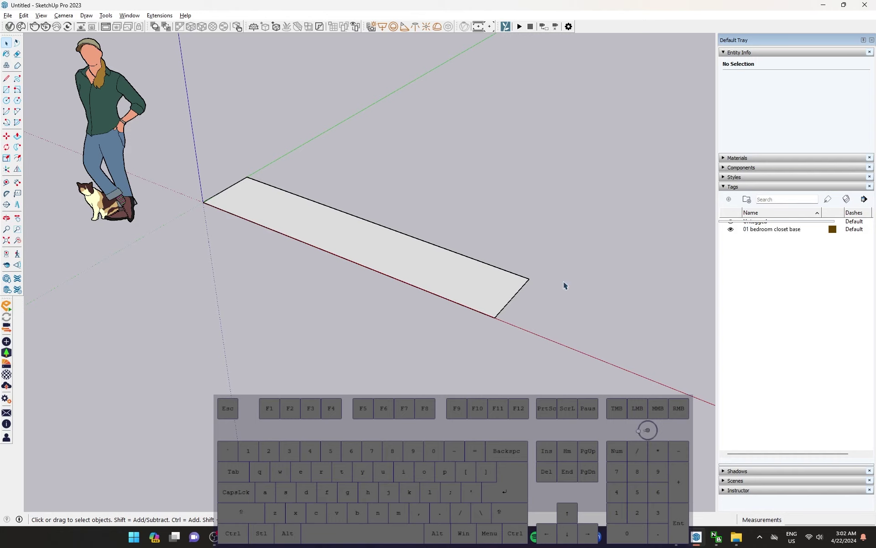
- Push/Pull the rectangle inside its group upward into a thin closet base slab
double_click(470, 286)
key("p")
left_click(471, 286)
key("space")
- Add a tag named "02 closet body" and clear the selection
left_click(729, 199)
type("02 closet body")
key("Return")
left_click(456, 272)
left_click(455, 273)
key("Escape")
left_click(602, 178)
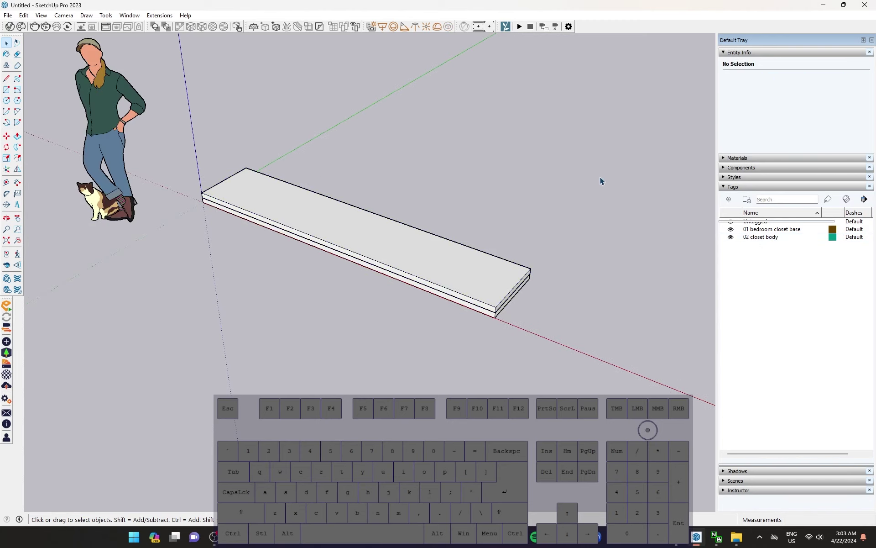
- Open the upper slab's group and Push/Pull its top face up 2.1 m to form the closet body
double_click(450, 268)
key("p")
left_click(466, 278)
type("2.1")
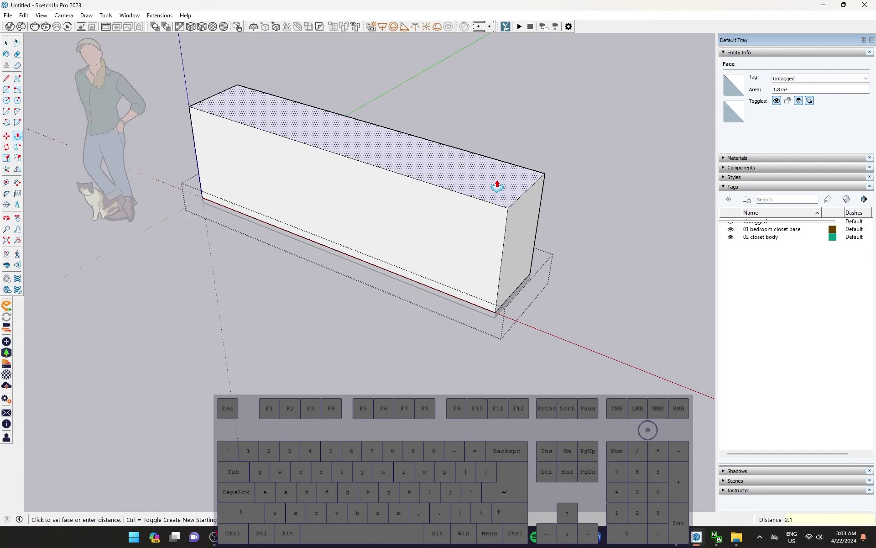
key("Return")
middle_click_drag(497, 186, 320, 229)
- Make a component named "01 dividers" from the inner side panel geometry of the closet body
key("space")
right_click(292, 274)
left_click(338, 73)
type("01")
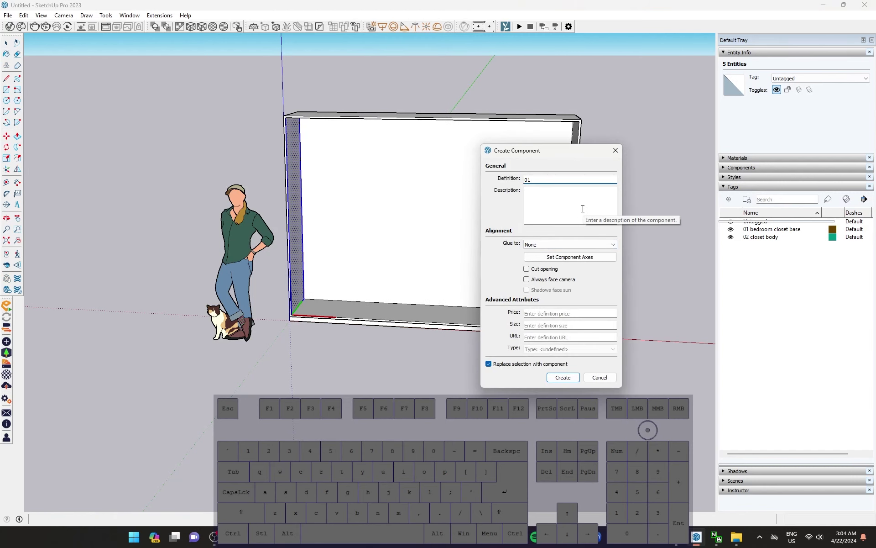
type(" dividers")
key("Return")
- Copy the closet divider 1.5 m along the red axis toward the far side panel
key("m")
key("ctrl")
left_click(336, 314)
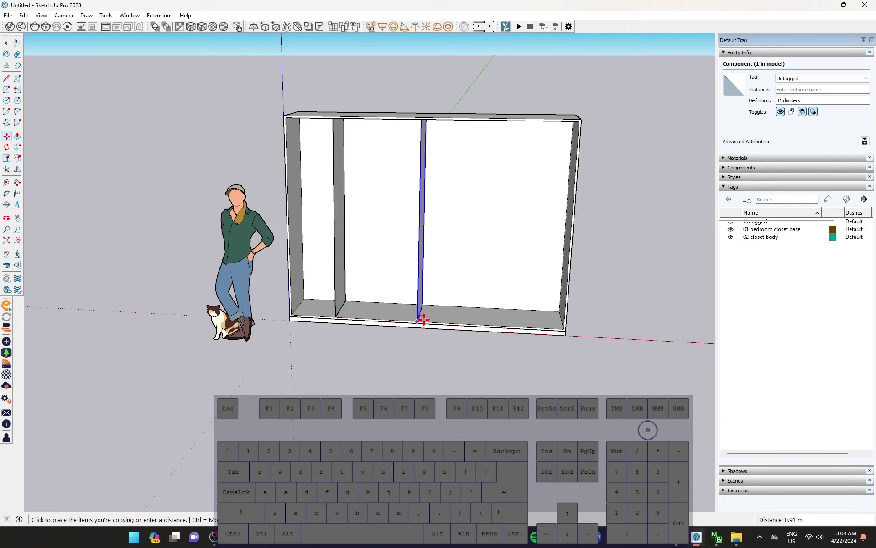
type("1.5")
key("Return")
- Place another divider copy about 0.53 m farther along the red axis
key("ctrl")
left_click(471, 323)
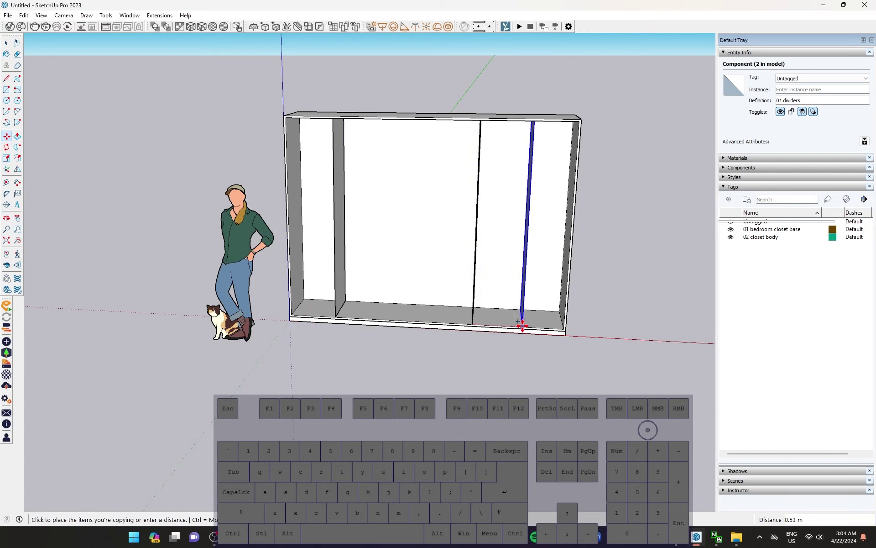
left_click(519, 325)
key("space")
- Add a tag named "03 dividers" and assign it to all three divider components
middle_click_drag(520, 301, 456, 285, "shift")
left_click(456, 285, "shift")
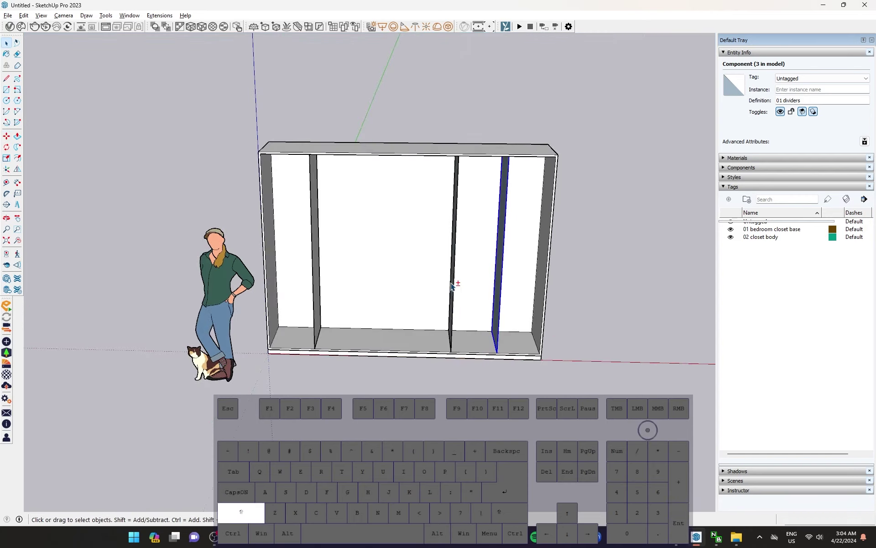
left_click(316, 296, "shift")
left_click(729, 199)
type("03 dividers")
key("Return")
left_click(806, 78)
left_click(804, 105)
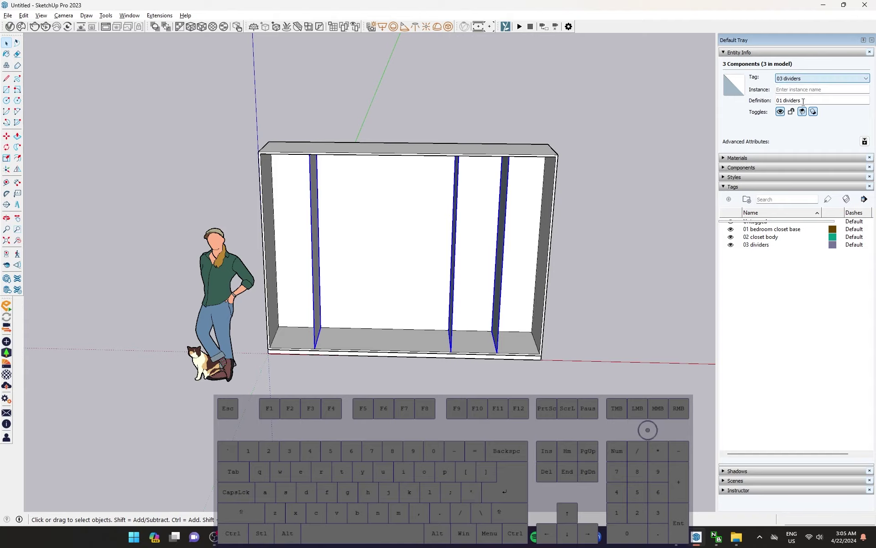
left_click(684, 182)
- Open the divider component nearest the origin and Push/Pull its face 0.01 m to give the dividers thickness
double_click(316, 322)
left_click(317, 324)
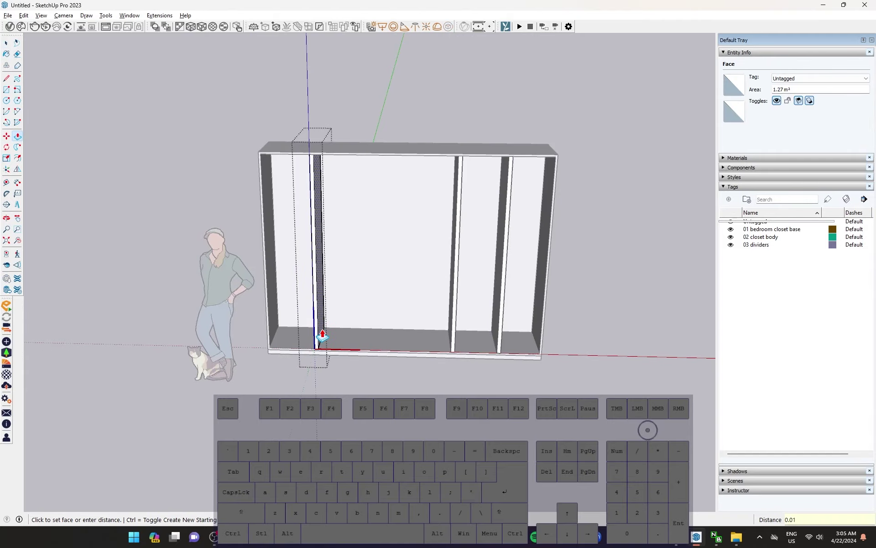
left_click(330, 309)
middle_click_drag(329, 309, 423, 251)
middle_click_drag(507, 314, 459, 297, "shift")
scroll(459, 297, "up", 3)
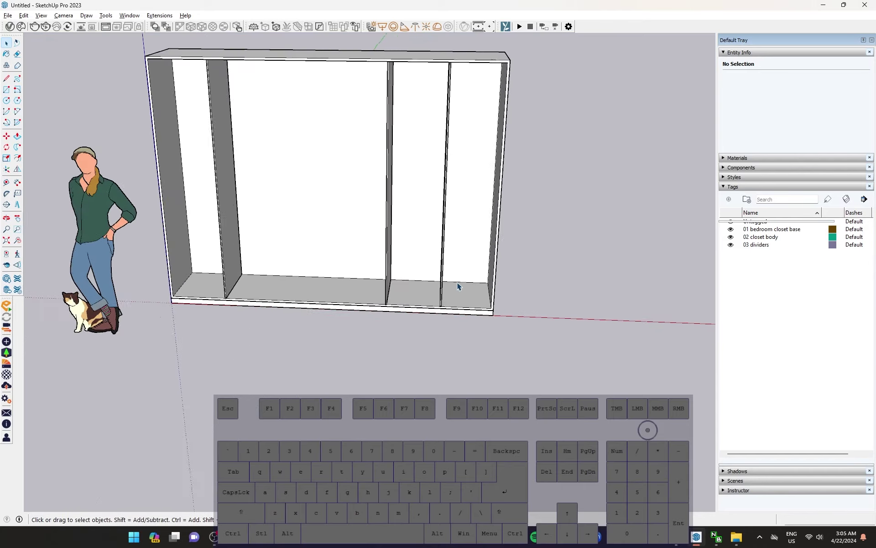
- Measure the spacing between the closet dividers with the Tape Measure tool
key("t")
scroll(405, 194, "up", 3)
left_click(415, 243)
key("Escape")
left_click(425, 238)
scroll(502, 250, "down", 5)
middle_click_drag(503, 246, 392, 286)
key("space")
- Draw a rectangle on the closet floor filling the bay between the origin-side panel and the first divider
middle_click_drag(264, 302, 303, 380)
key("r")
scroll(302, 329, "up", 4)
left_click(286, 336)
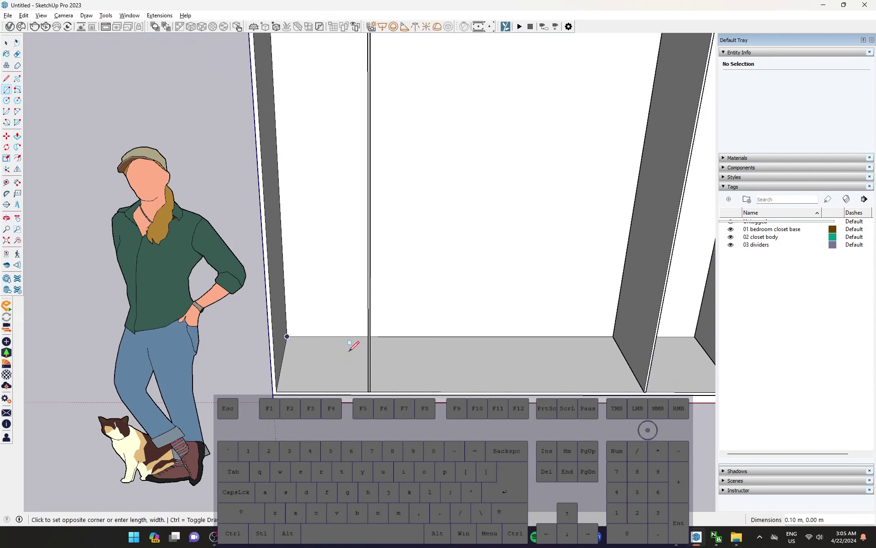
left_click(368, 391)
- Make the new floor rectangle and its edges a component named "02 inner dividers"
key("space")
double_click(342, 367)
right_click(316, 353)
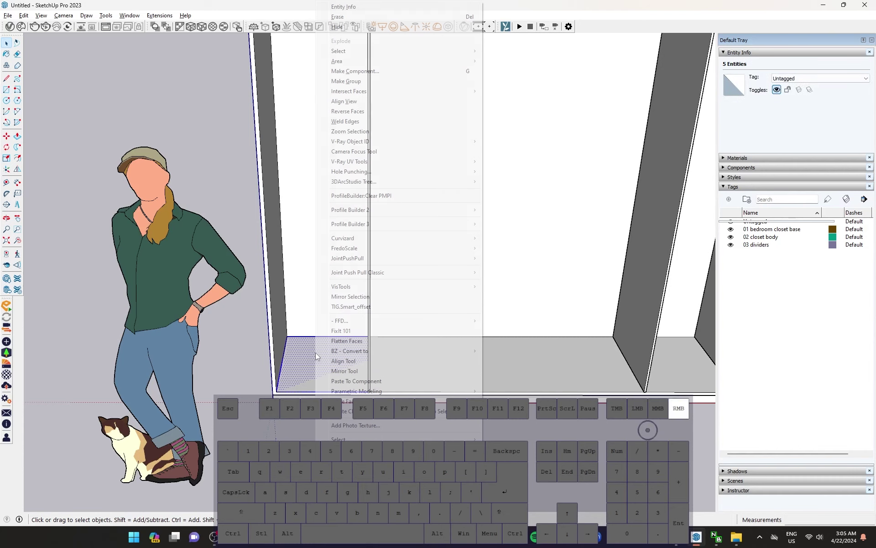
left_click(355, 71)
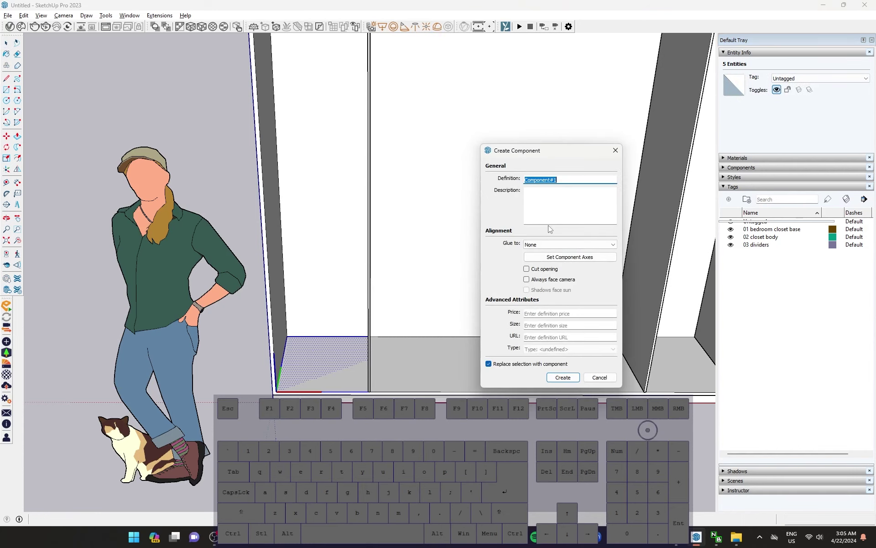
type("02 i")
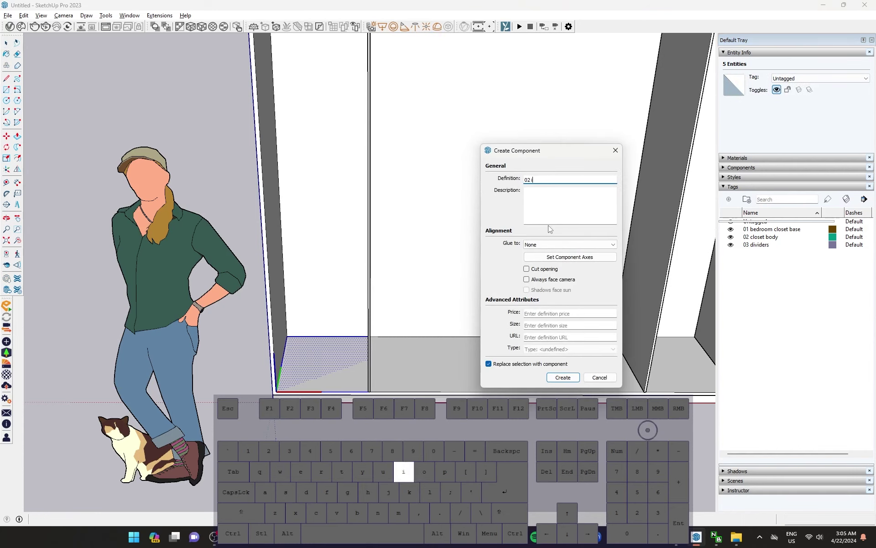
type("nner dividers")
key("Return")
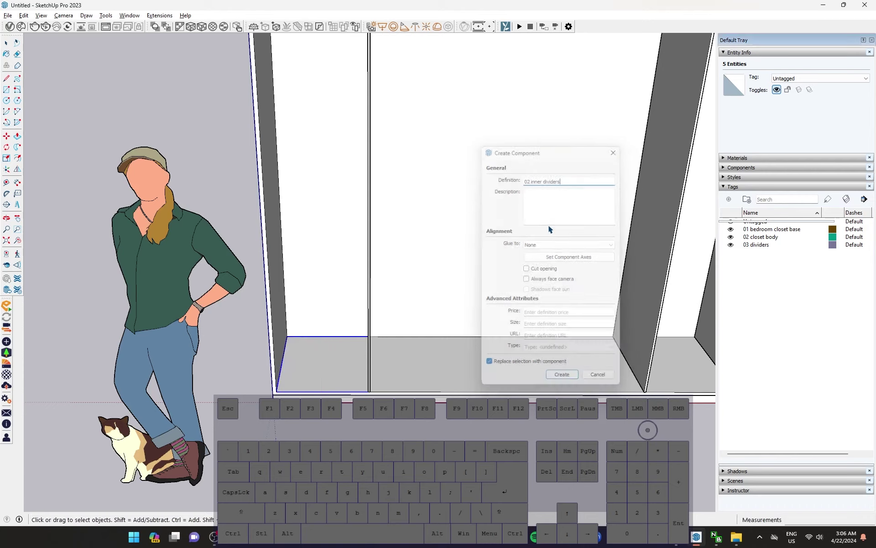
- Copy the inner divider 2.16 m up to the closet's top and divide the distance into 5 equal shelf spacings
key("m")
key("ctrl")
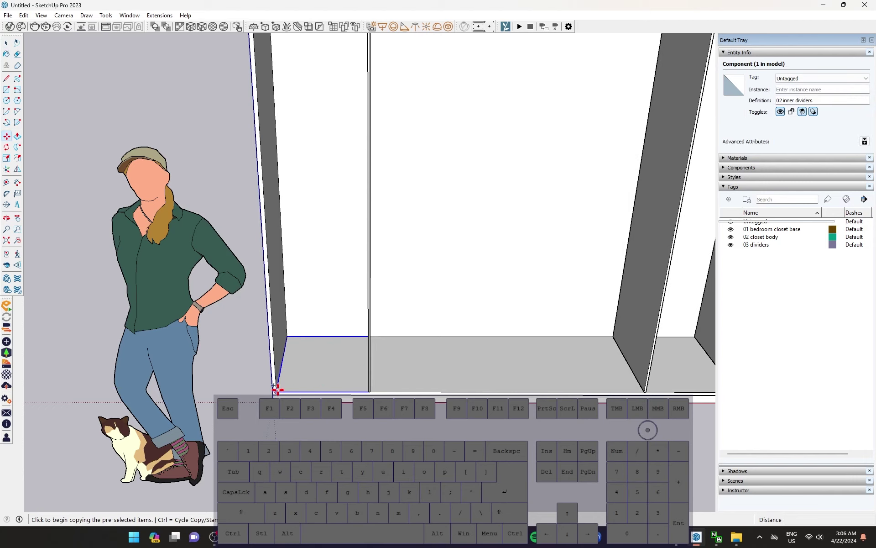
left_click(277, 389)
scroll(276, 342, "down", 5)
middle_click_drag(276, 293, 295, 239)
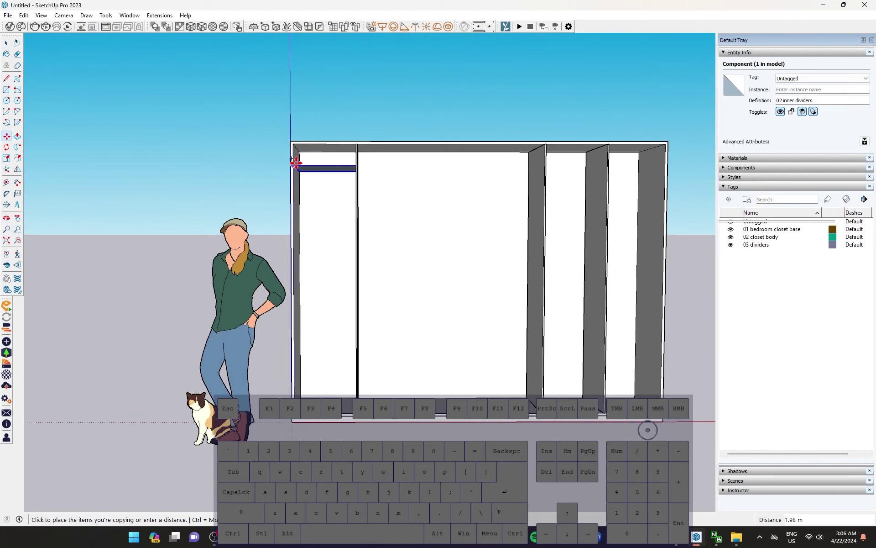
left_click(295, 143)
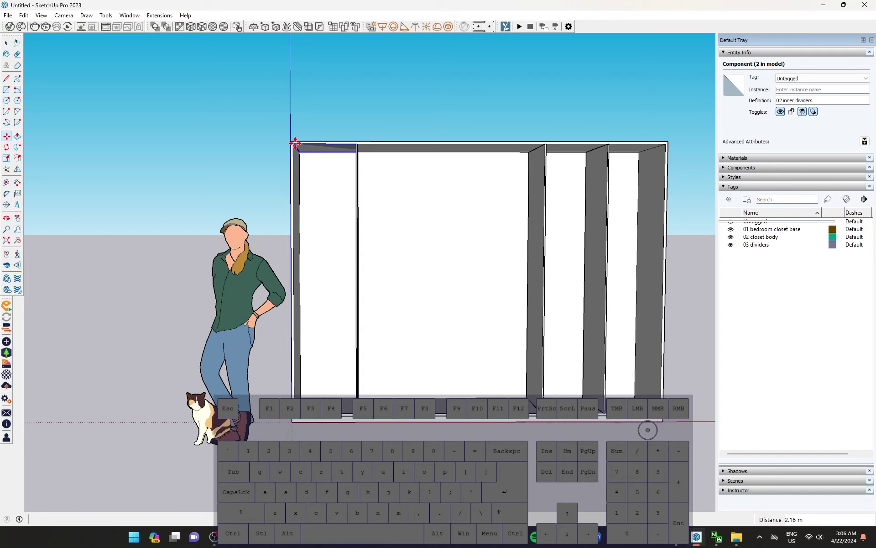
type("/5")
key("Return")
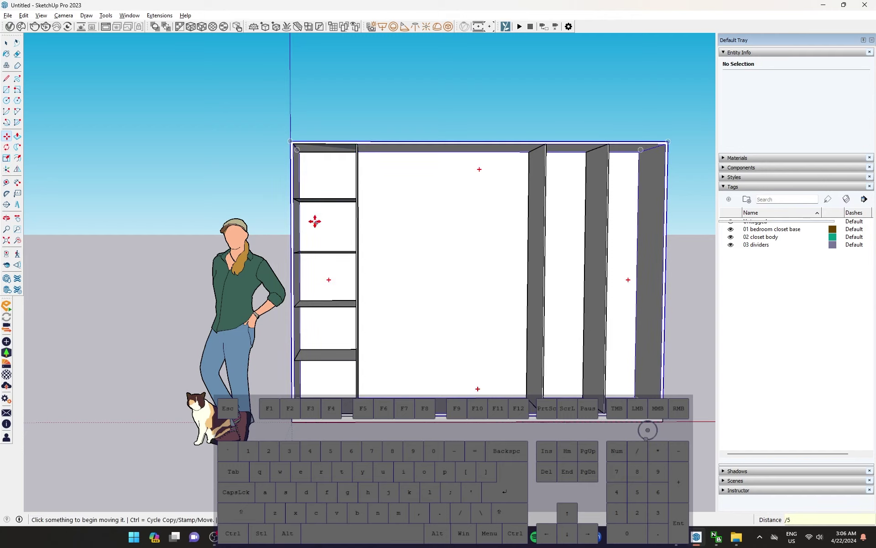
- Open the lowest raised shelf component and Push/Pull its face 0.01 m to give the shelves thickness
key("space")
middle_click_drag(332, 360, 363, 310)
double_click(364, 309)
key("p")
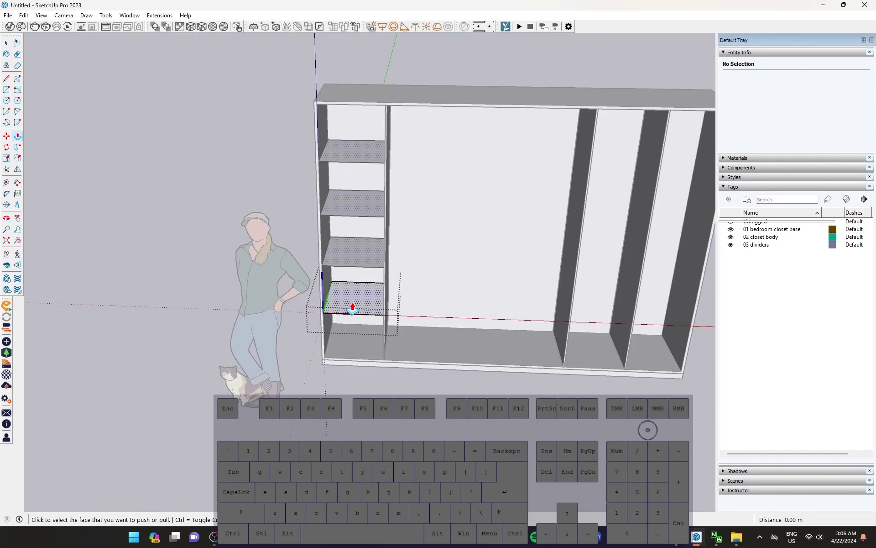
left_click(353, 304)
key("Escape")
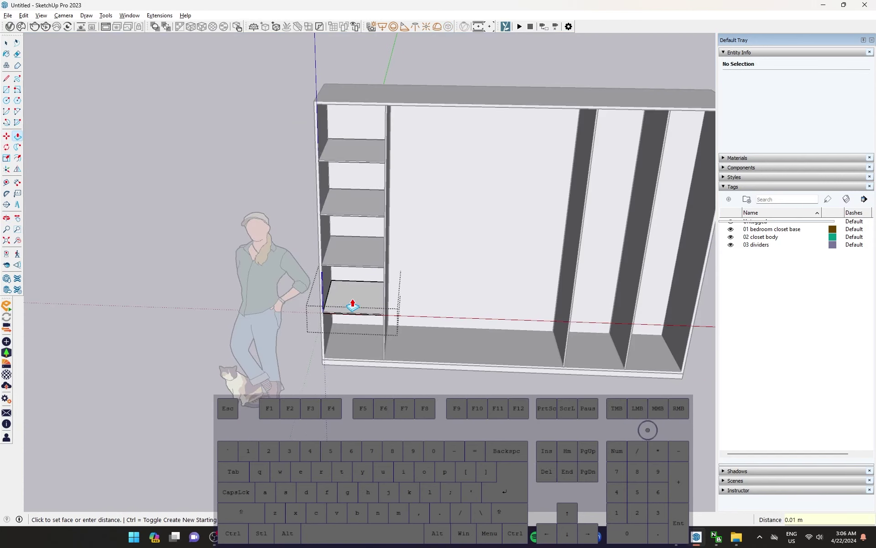
key("space")
key("Escape")
- Copy the shelf at the same height toward the bays at the closet's far end
key("m")
key("ctrl")
left_click(350, 242)
- Make the shelf in the far end bay unique and Push/Pull its end face to fit between divider and side panel
key("space")
double_click(316, 239)
key("p")
left_click(399, 247)
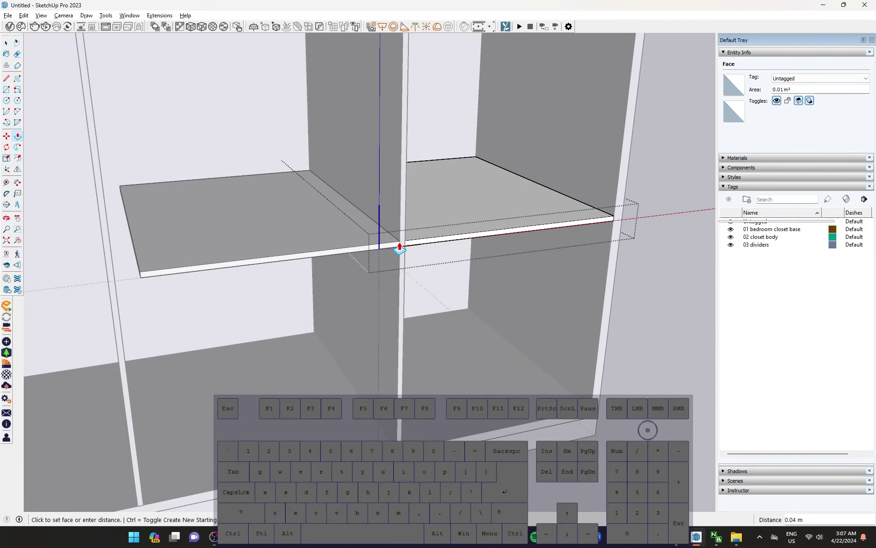
right_click(435, 277)
left_click(466, 61)
double_click(425, 269)
key("p")
- Copy the far end bay's shelf up to the next shelf level and repeat the copy x3
key("m")
key("ctrl")
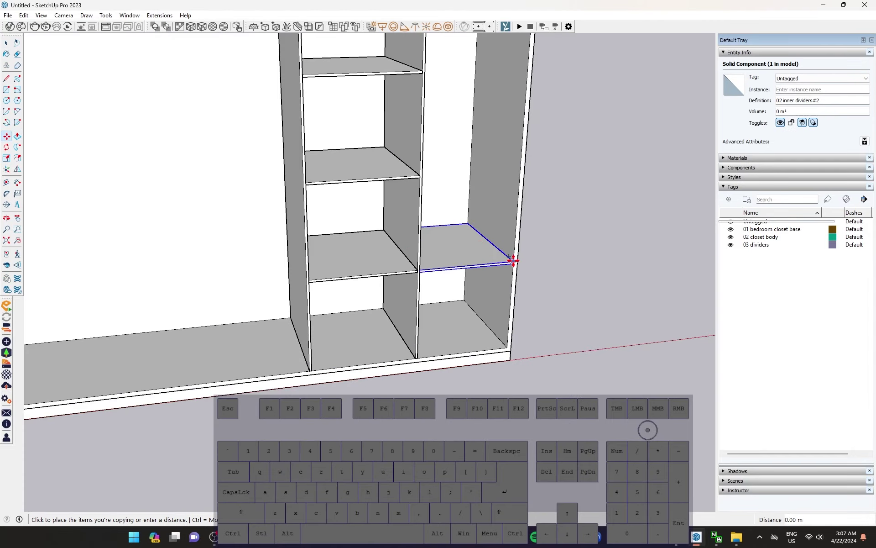
left_click(513, 260)
left_click(419, 176)
scroll(419, 176, "down", 4)
type("x3")
key("Return")
- Draw a circle as the hanging rod's profile on the divider side of the wide central bay
middle_click_drag(432, 168, 446, 187, "shift")
scroll(497, 176, "up", 5)
double_click(508, 169)
key("c")
left_click(509, 166)
left_click(532, 172)
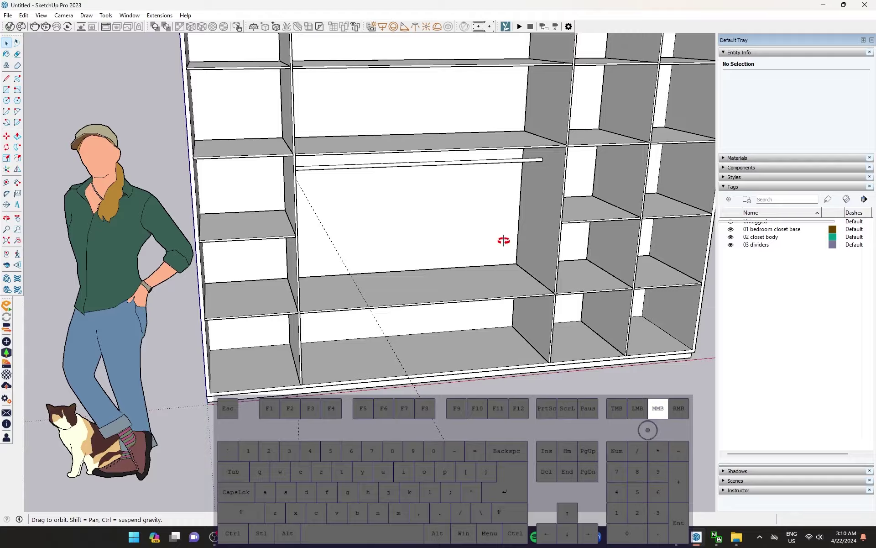
- Draw a rectangle on the floor of the wide central bay and make it a component named "03 inner dividers"
middle_click_drag(499, 245, 513, 305)
scroll(512, 305, "up", 3)
scroll(382, 214, "up", 5)
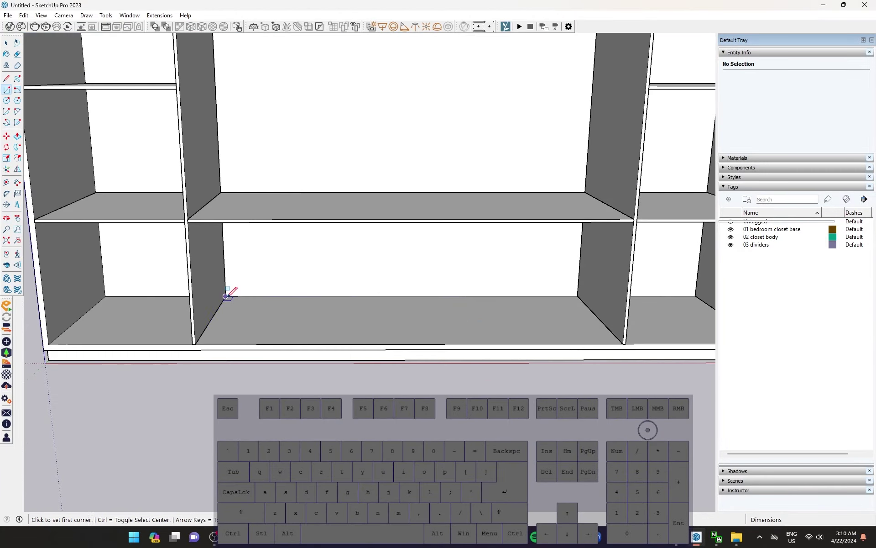
right_click(525, 320)
left_click(565, 72)
type("03 inner dividers")
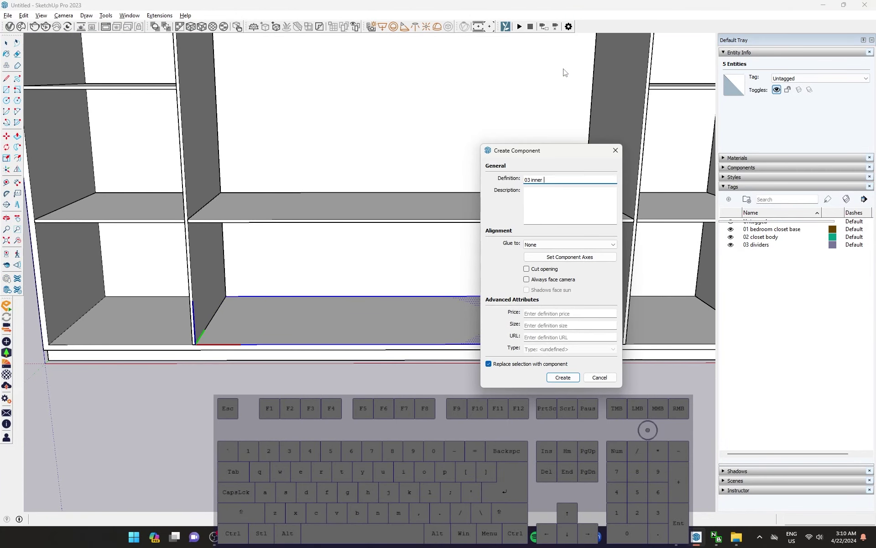
left_click(558, 382)
- Draw a rectangle across the lowest front opening of the central bay and make it a component for the drawer front
key("r")
left_click(215, 417)
left_click(466, 437)
key("space")
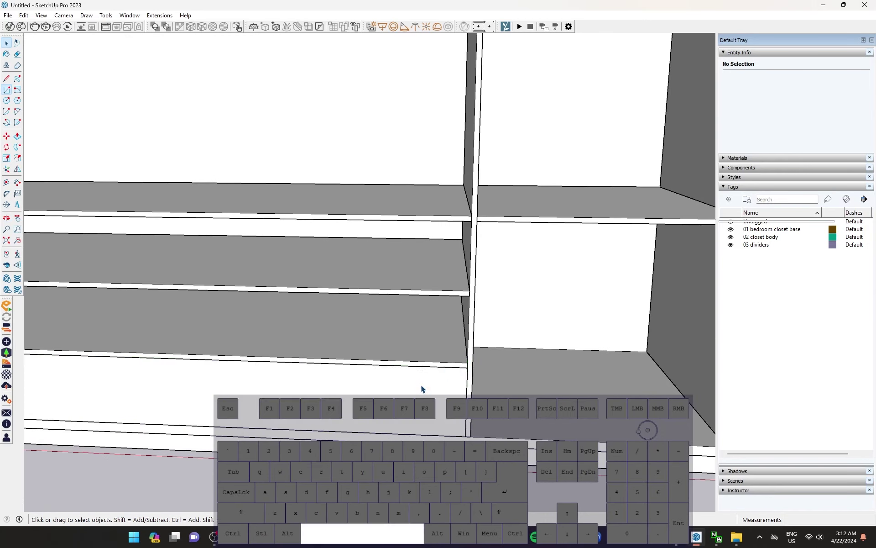
double_click(420, 387)
right_click(421, 387)
left_click(464, 72)
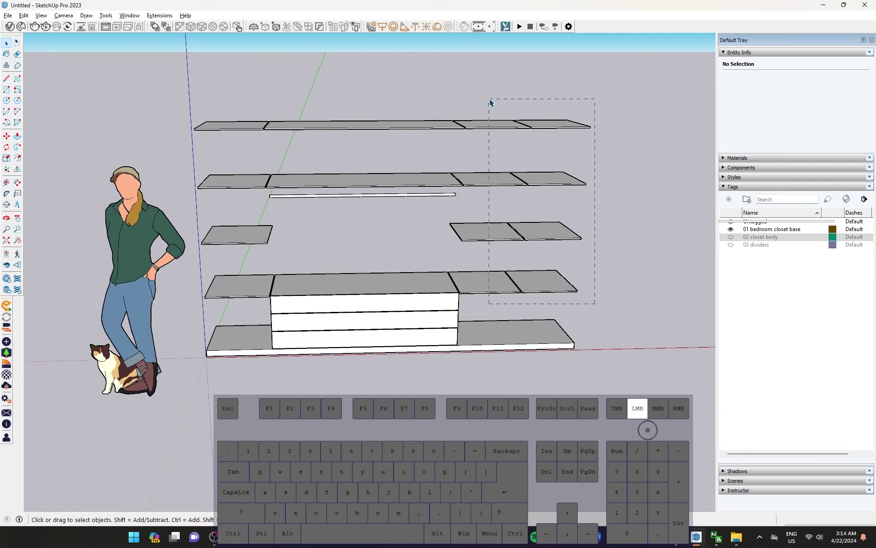
- Select all shelf components plus the hanging rod and assign them the tag "03 dividers"
left_click_drag(489, 102, 488, 102)
middle_click_drag(284, 297, 320, 274)
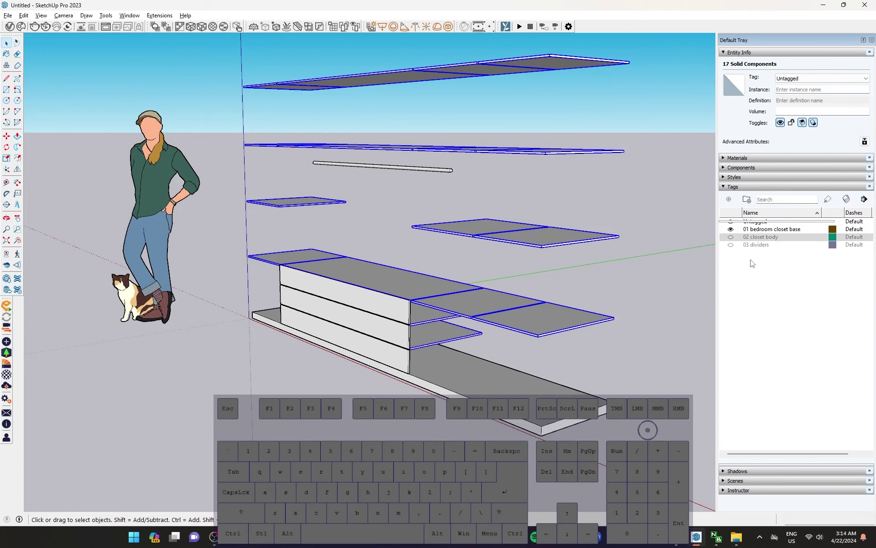
left_click(513, 172)
left_click(438, 169)
left_click(804, 78)
left_click(796, 104)
- Select the three drawer fronts and add a tag named "04 opining"
middle_click_drag(411, 292, 438, 237)
left_click_drag(440, 237, 401, 325)
middle_click_drag(410, 255, 388, 320)
left_click(729, 199)
type("04 opin")
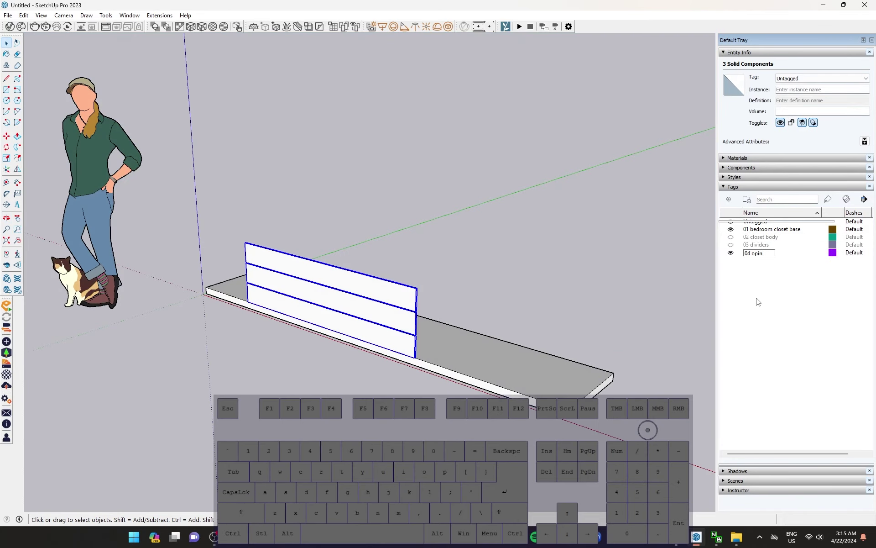
- Save the model as "closet v01" in the "01 tutorial" folder inside "sketchup videos"
key("ctrl+s")
left_click(51, 307)
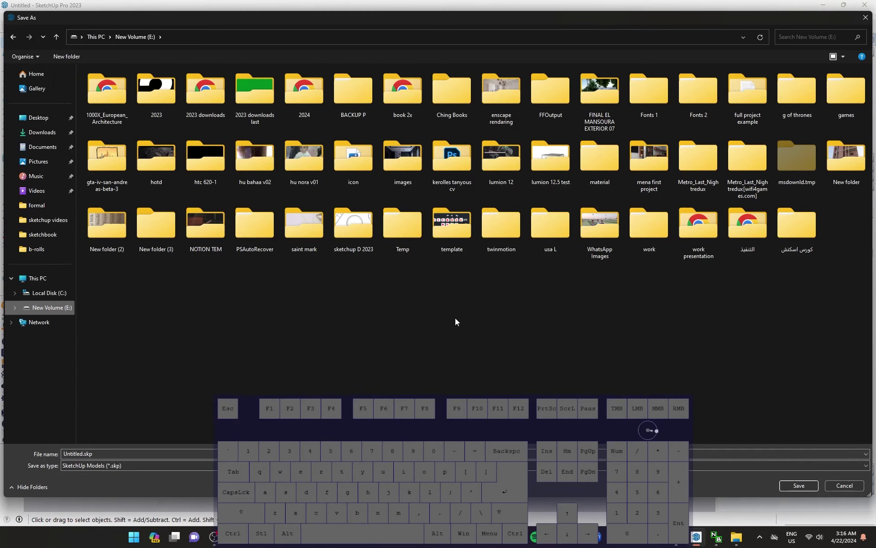
left_click(48, 220)
double_click(107, 88)
type("closet")
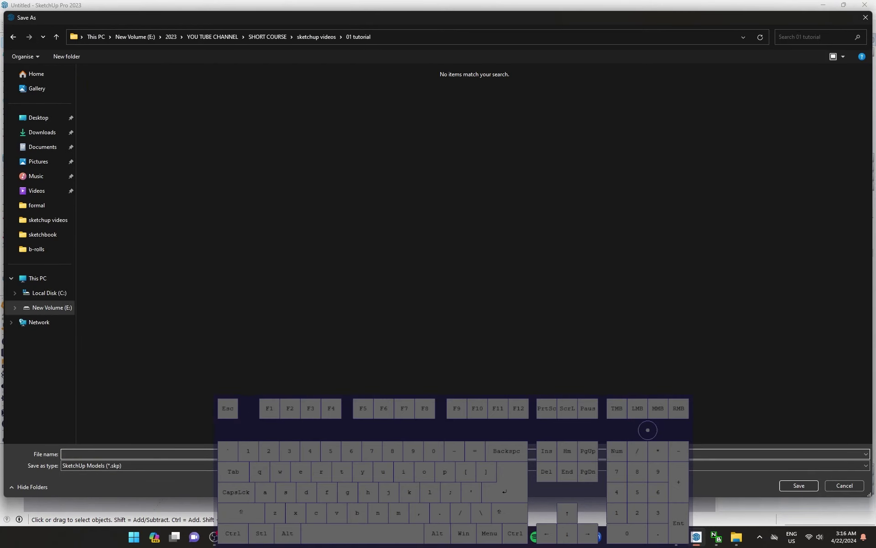
key("Return")
middle_click_drag(447, 292, 628, 59)
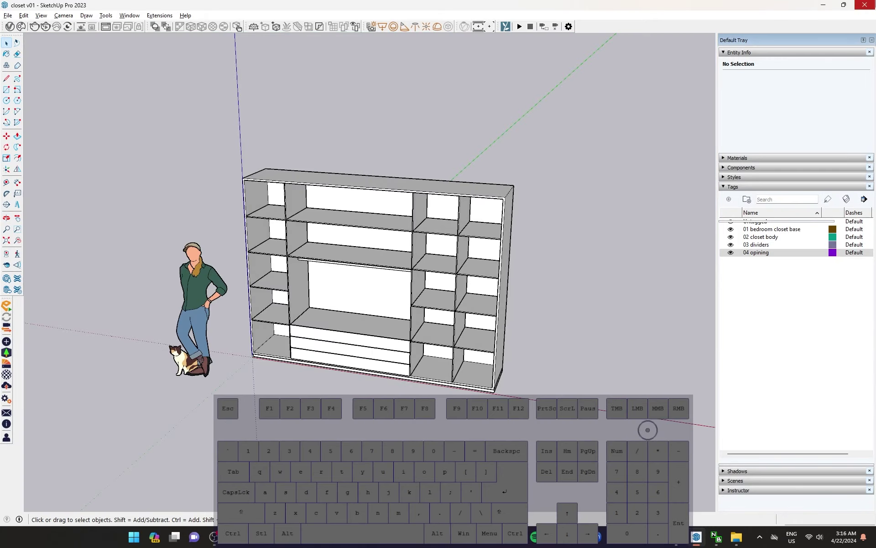